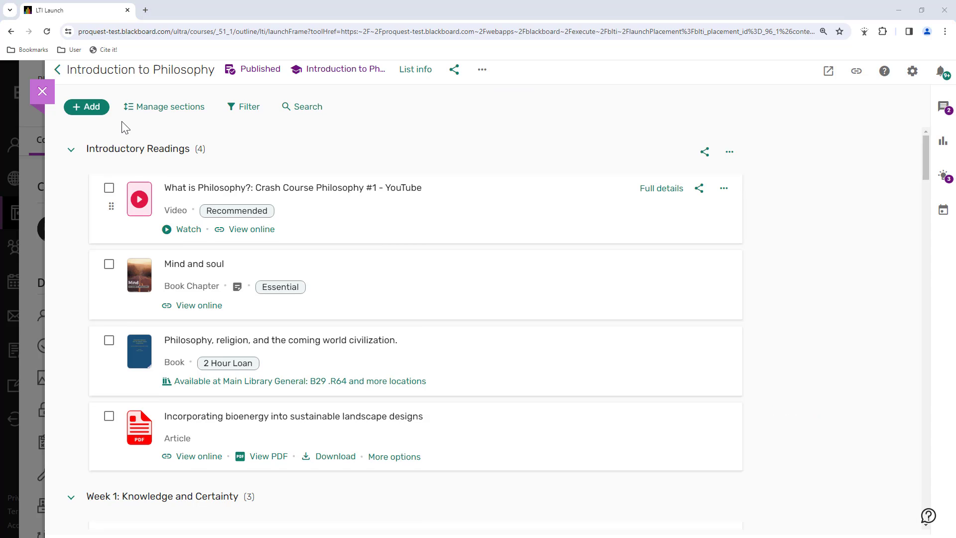
# Step: Upload Natural Philosophy.pdf as a new item for the Introduction to Philosophy reading list
pyautogui.click(93, 108)
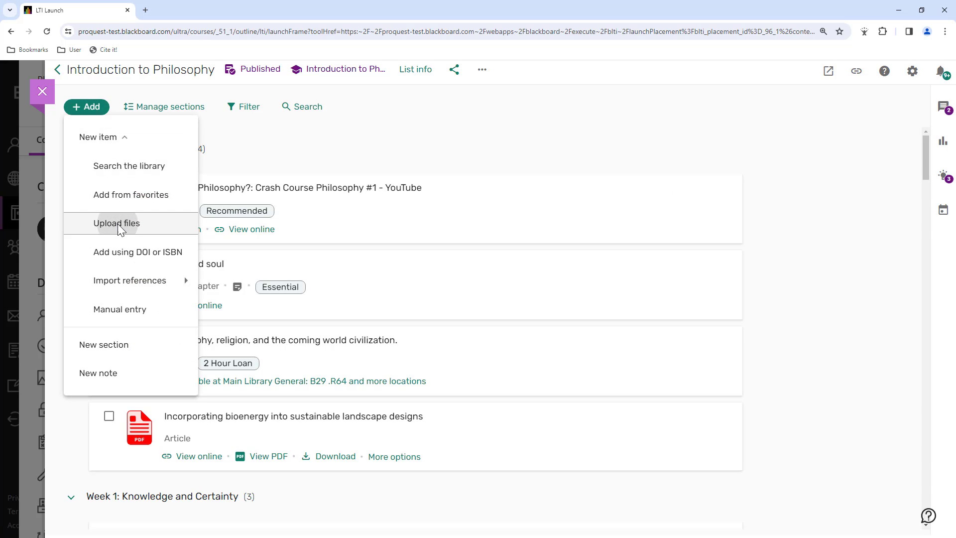
pyautogui.click(118, 215)
pyautogui.click(779, 187)
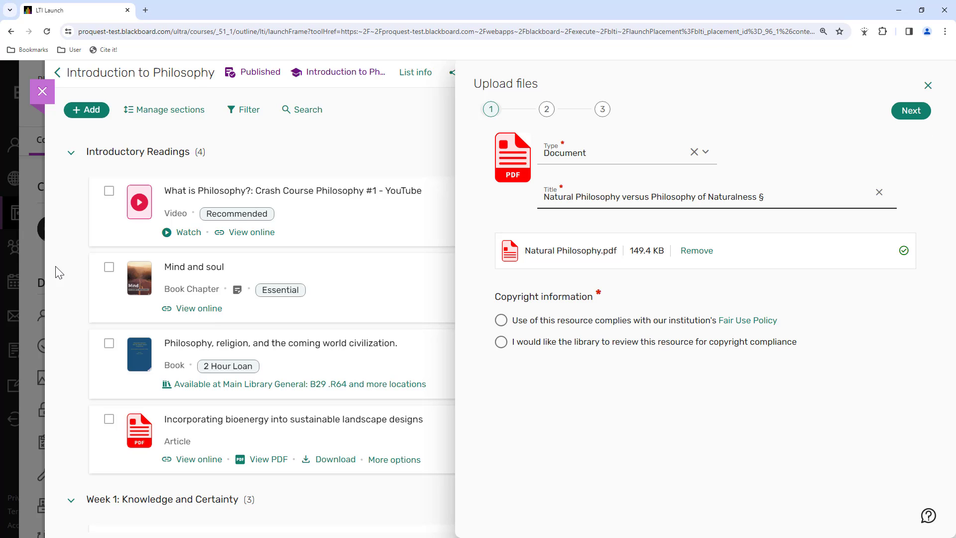
# Step: Request a library copyright compliance review for the uploaded file, with required pages from 23 to 34
pyautogui.click(591, 322)
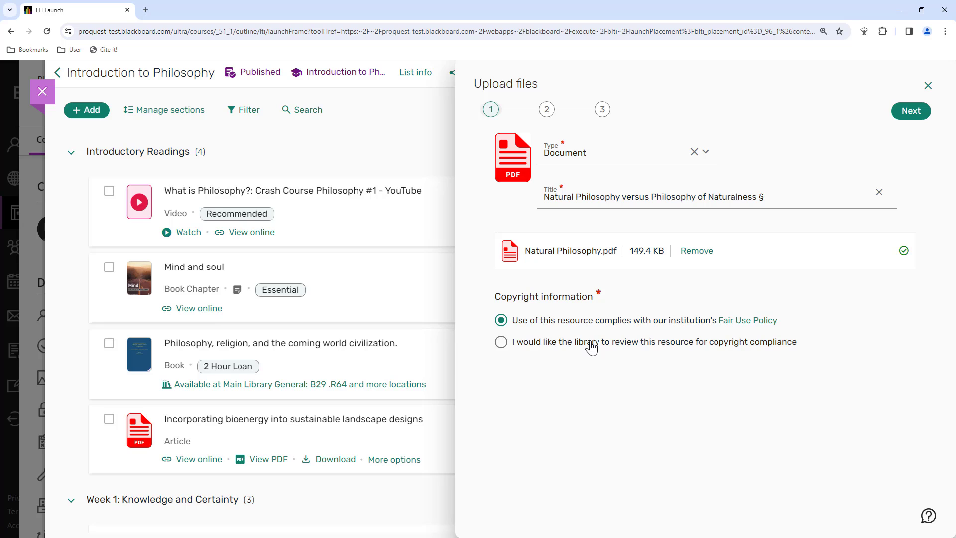
pyautogui.click(591, 347)
pyautogui.scroll(-1, 598, 349)
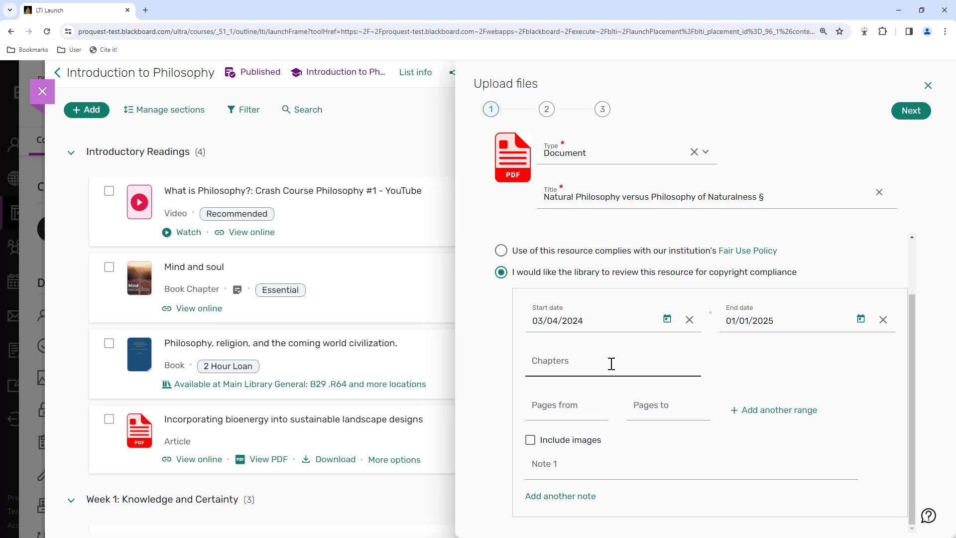
pyautogui.click(586, 412)
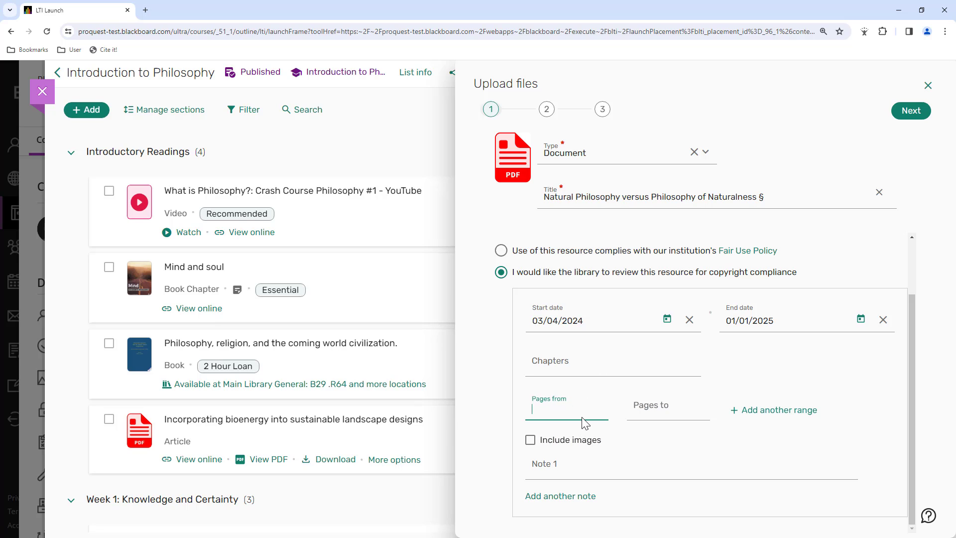
pyautogui.write('23')
pyautogui.click(655, 415)
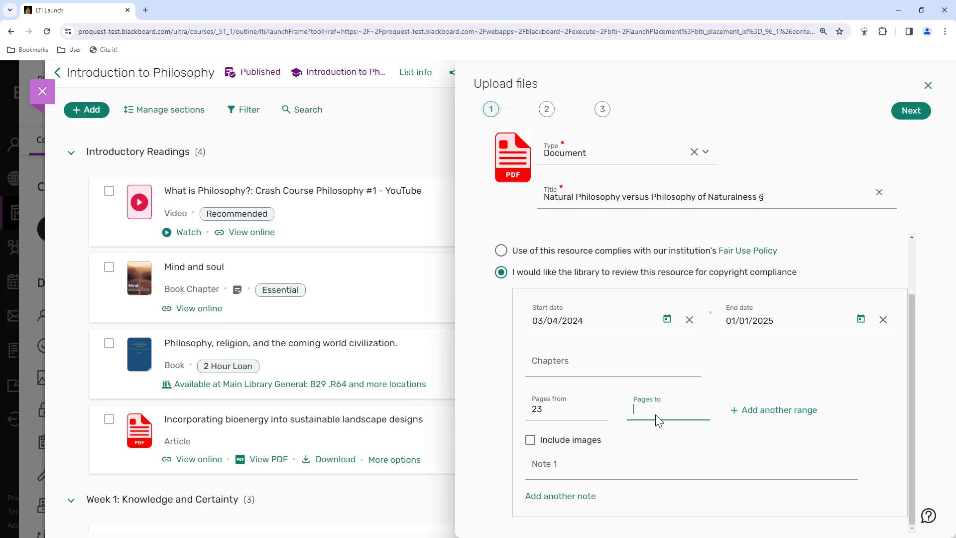
pyautogui.write('34')
# Step: Proceed through the remaining upload stages and add the document to the Introductory Readings section
pyautogui.click(903, 116)
pyautogui.click(910, 111)
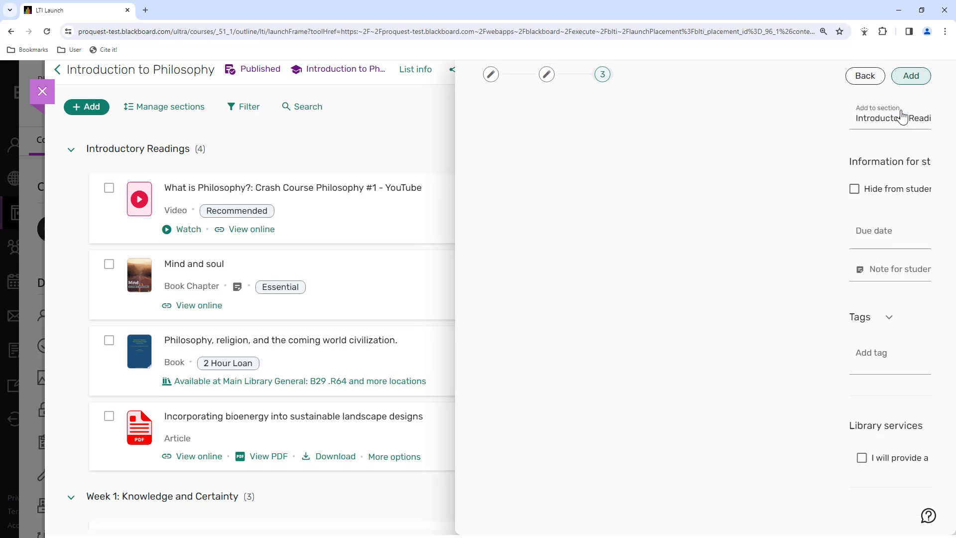
pyautogui.click(913, 81)
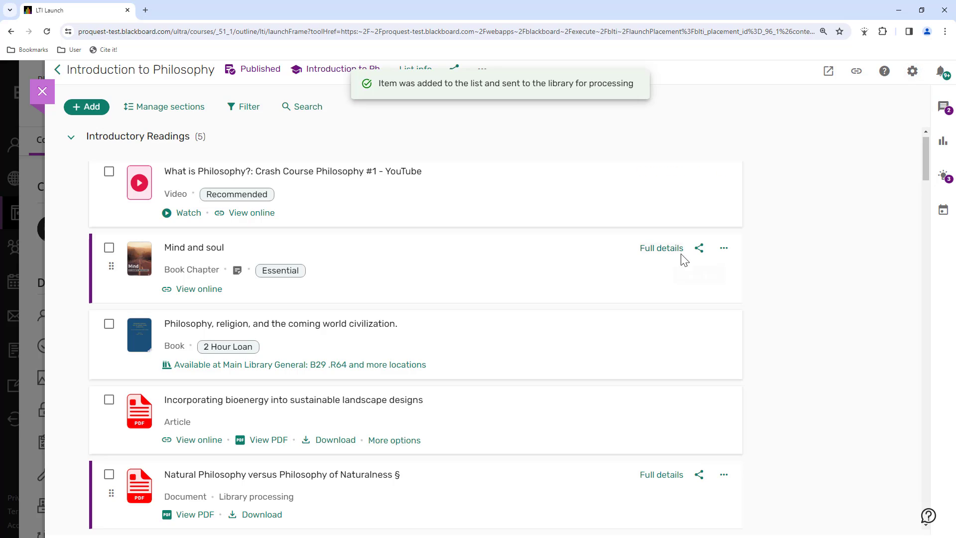
# Step: Open the full details of Natural Philosophy versus Philosophy of Naturalness and examine its item actions down to the library services copyright entry
pyautogui.scroll(-2, 680, 264)
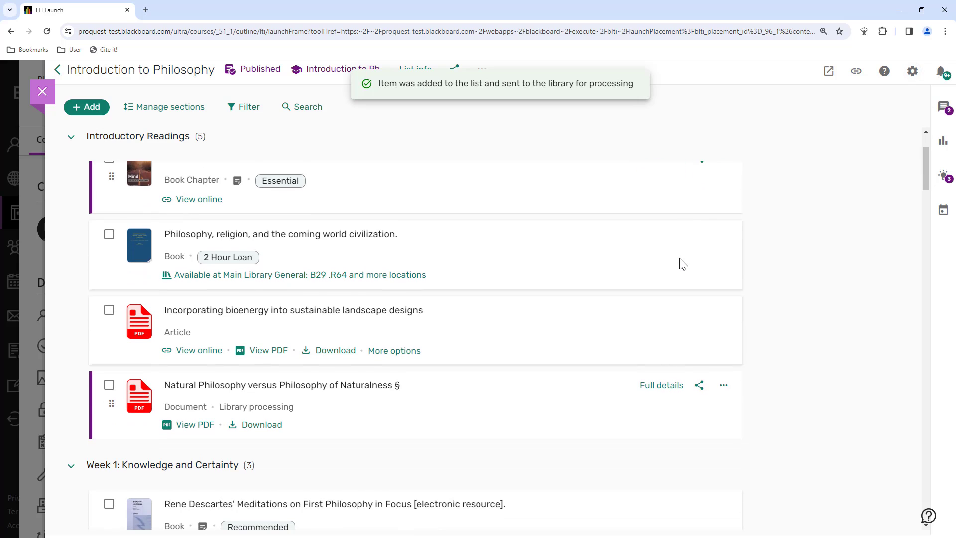
pyautogui.click(662, 374)
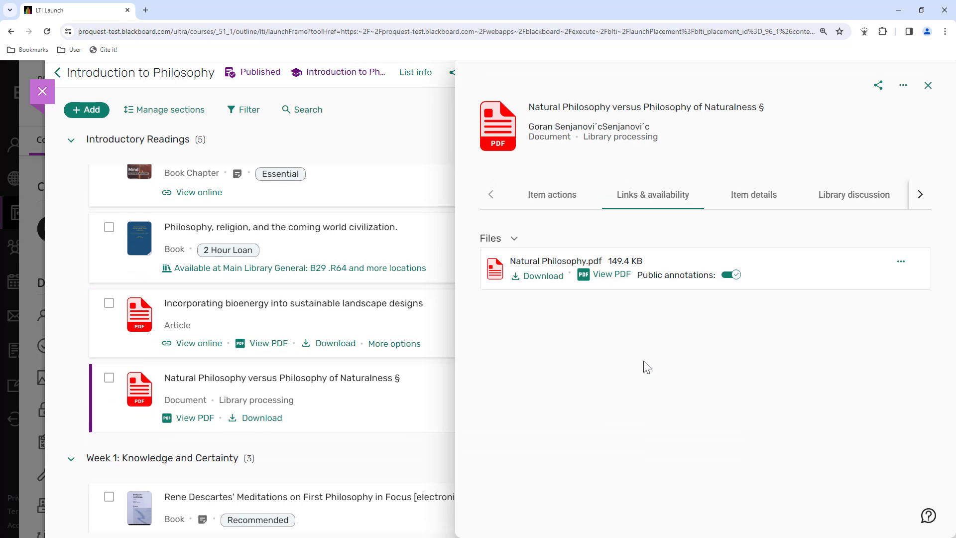
pyautogui.click(556, 202)
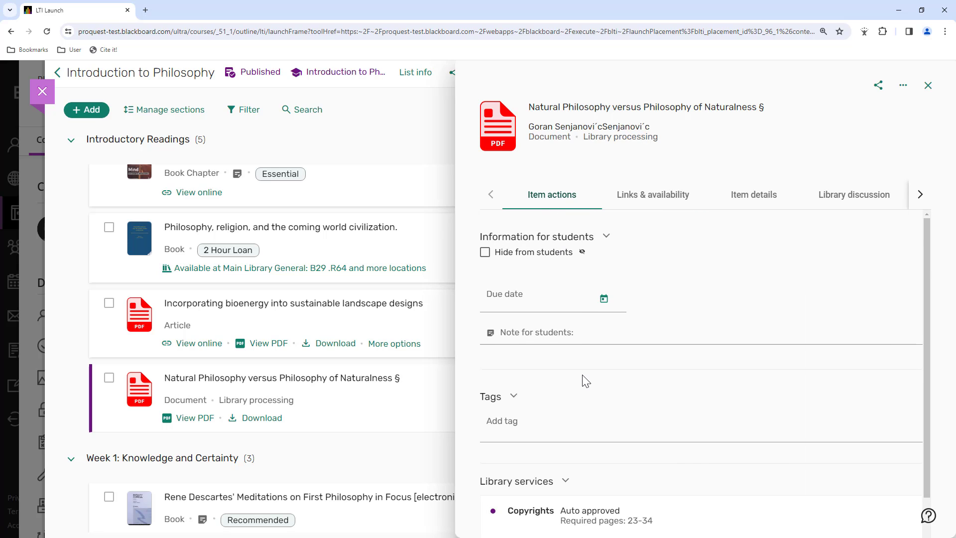
pyautogui.scroll(-2, 587, 393)
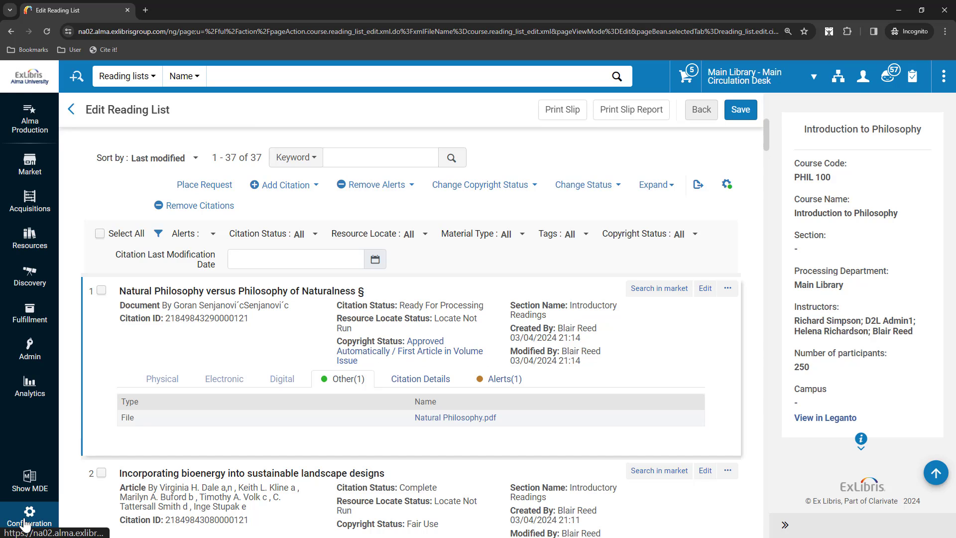
# Step: In Alma's configuration, open Leganto's File Upload Copyright Options and examine the copyright statuses available for the Library option
pyautogui.click(40, 529)
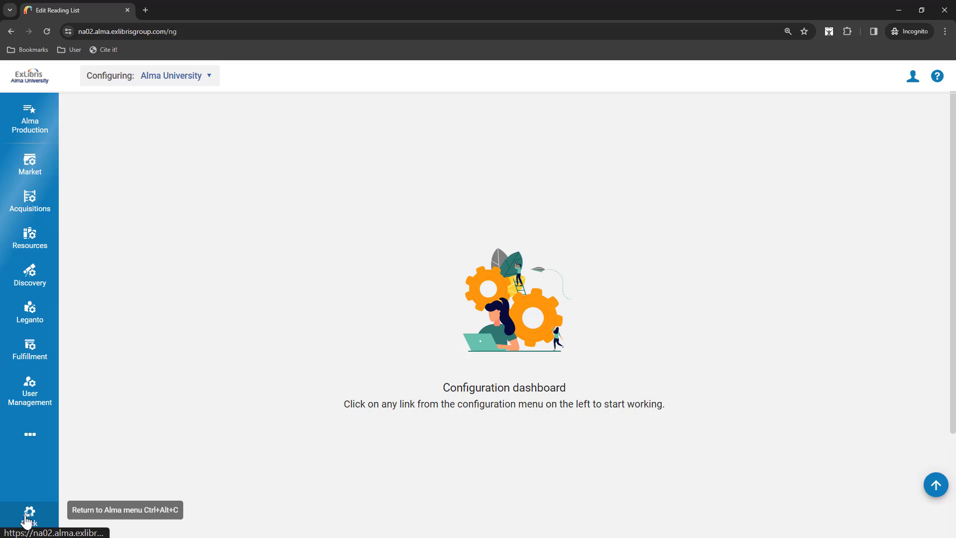
pyautogui.click(30, 320)
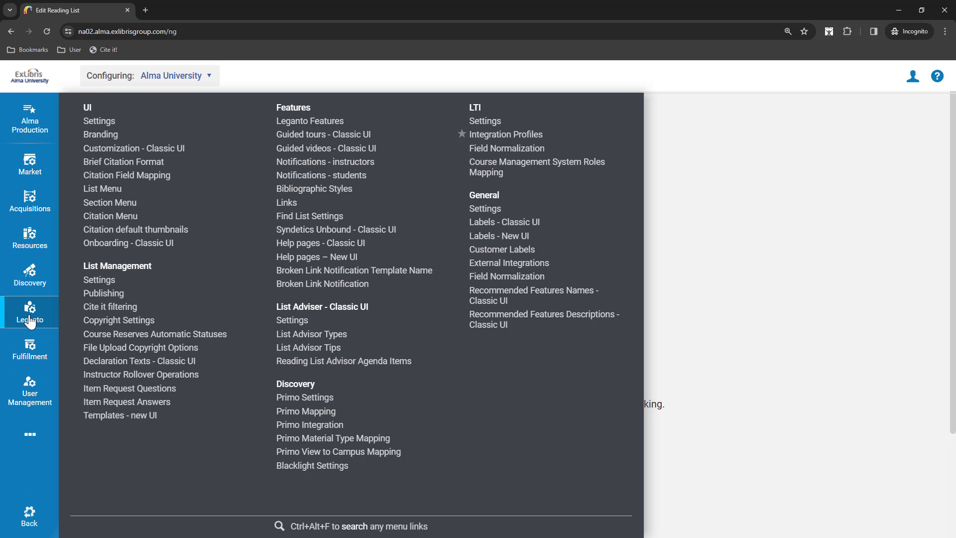
pyautogui.click(139, 348)
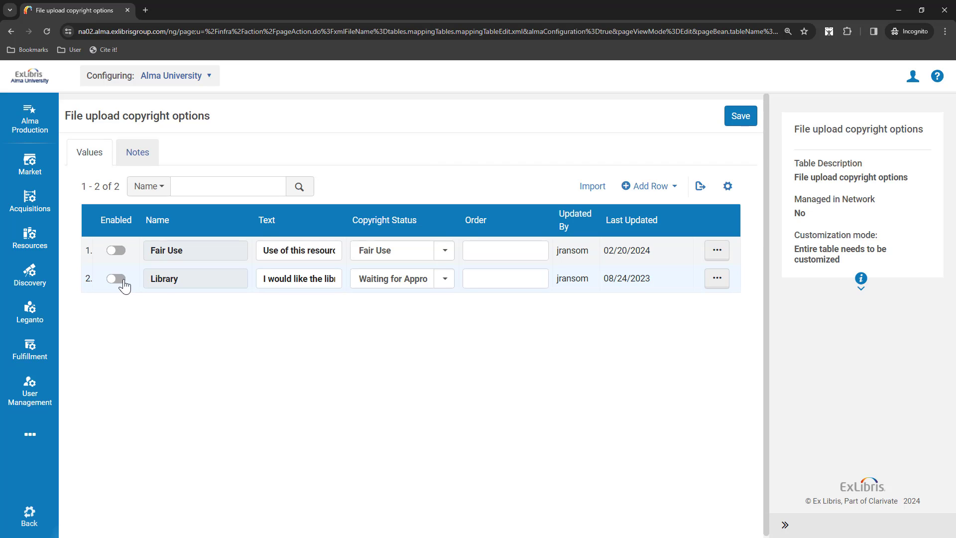
pyautogui.click(445, 281)
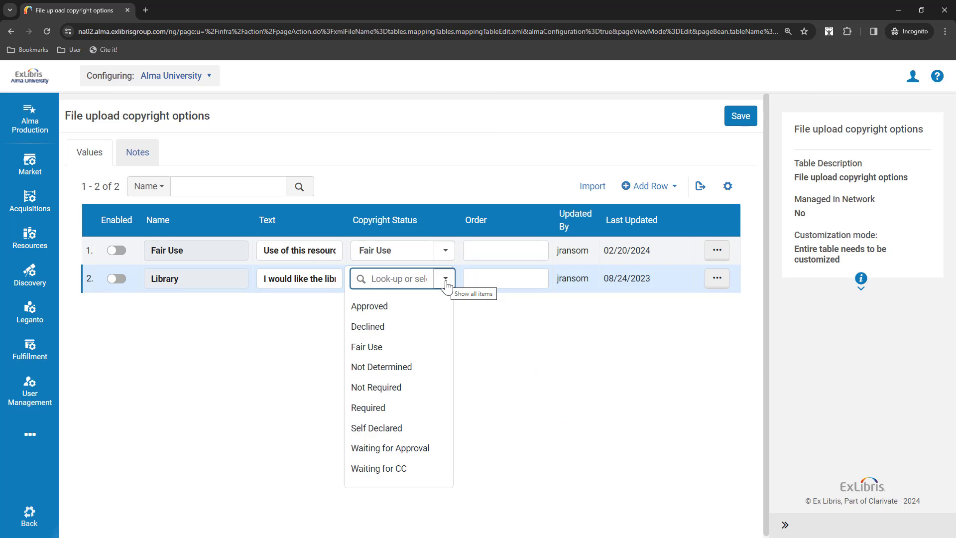
pyautogui.click(447, 284)
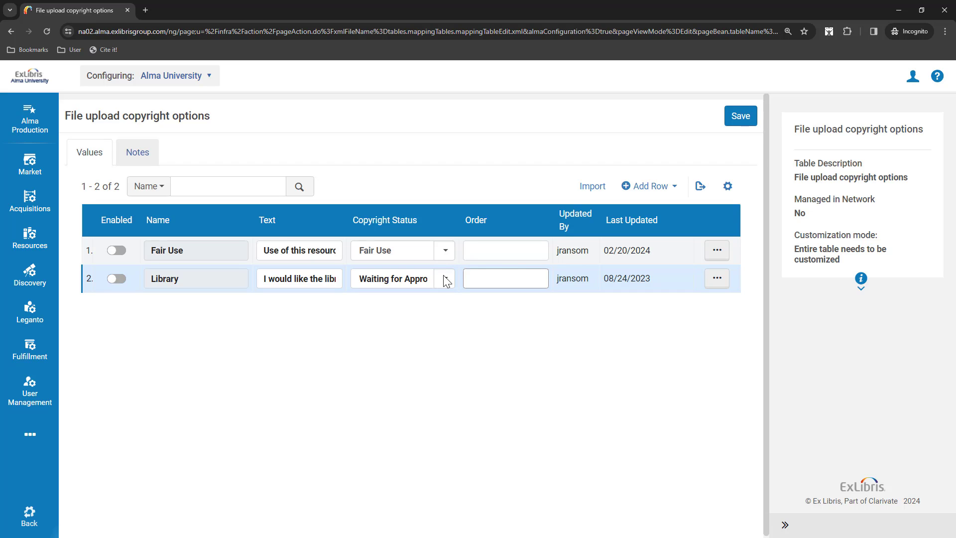
# Step: Open the Leganto Copyright Settings in the Fulfillment configuration and examine the copyright management parameters
pyautogui.click(35, 360)
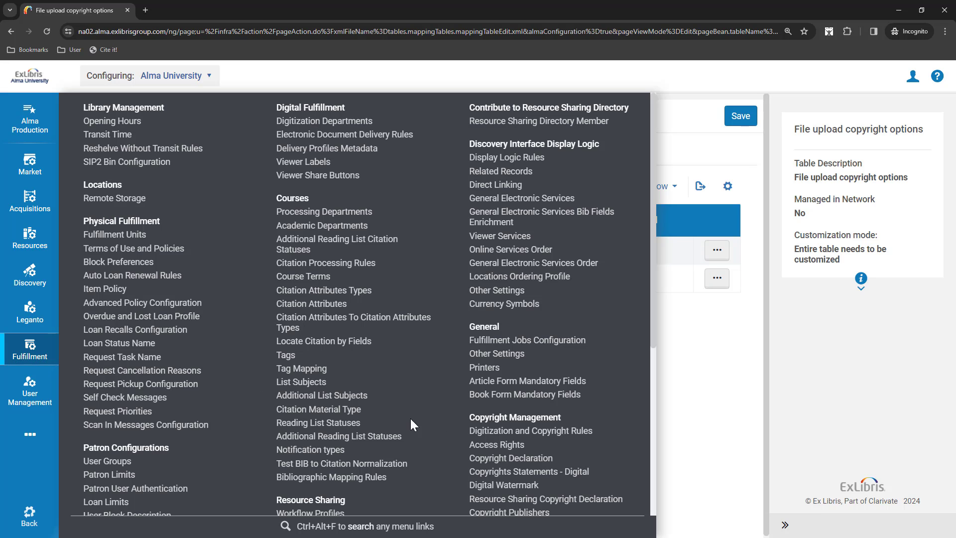
pyautogui.scroll(-2, 495, 436)
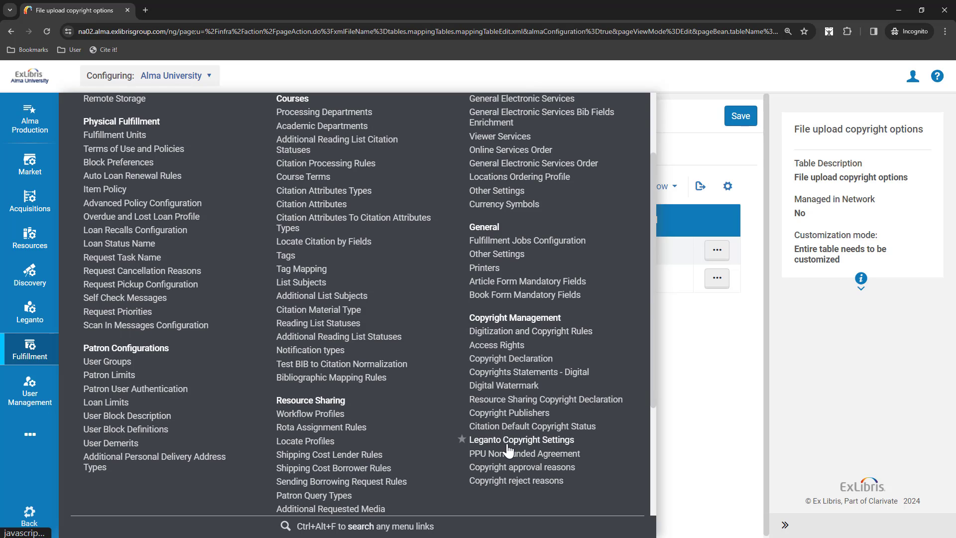
pyautogui.click(507, 444)
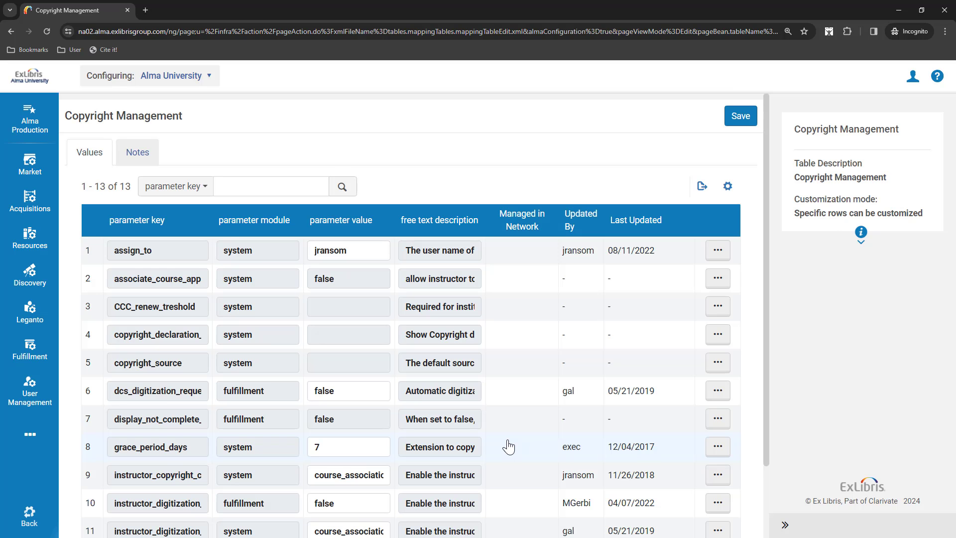
pyautogui.scroll(-2, 509, 448)
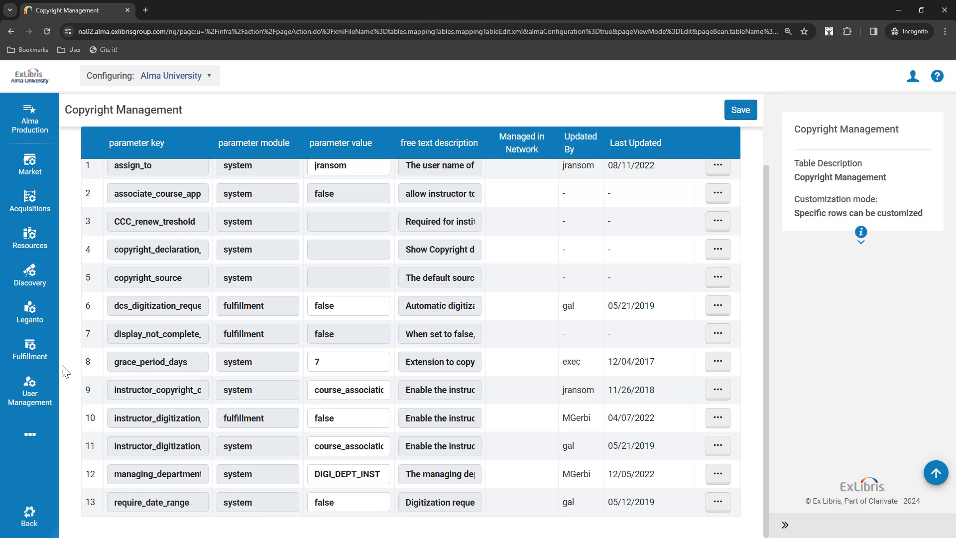
# Step: Open the Digitization and Copyright Rules and look through the institution's rule list for the auto-approval rules
pyautogui.click(29, 351)
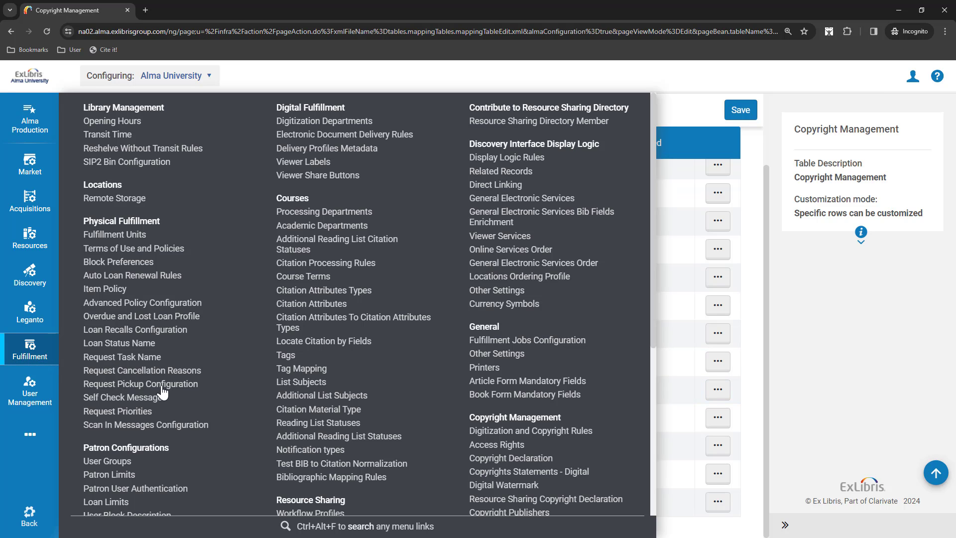
pyautogui.click(520, 433)
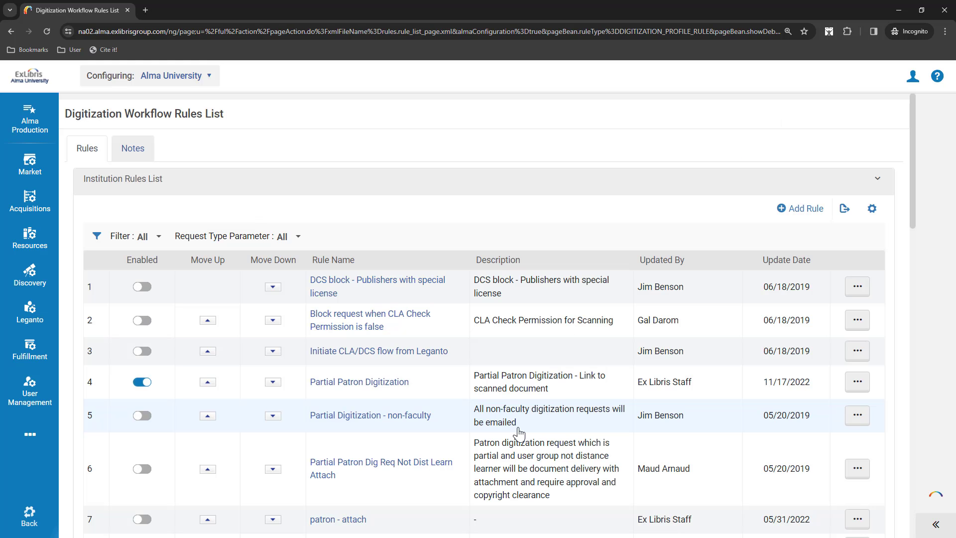
pyautogui.scroll(-5, 519, 432)
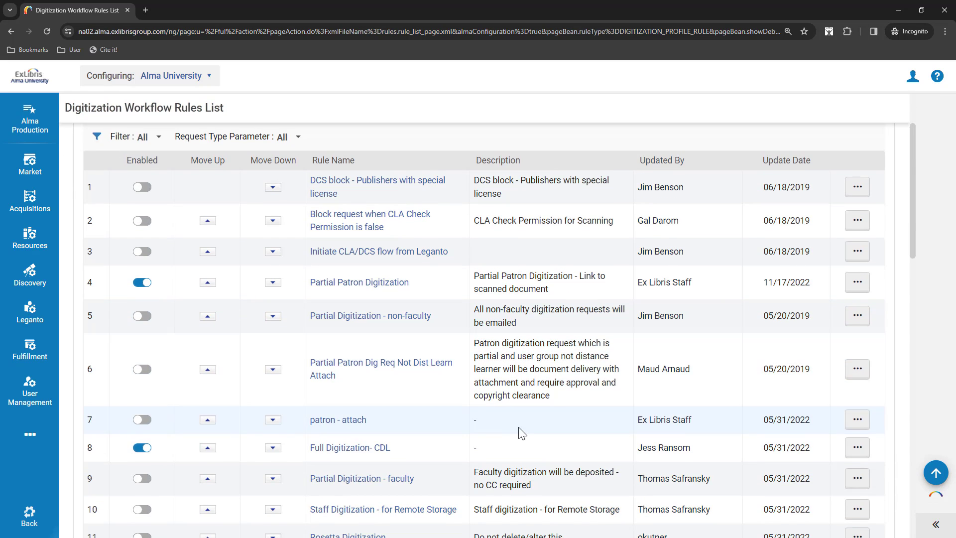
pyautogui.scroll(-3, 520, 433)
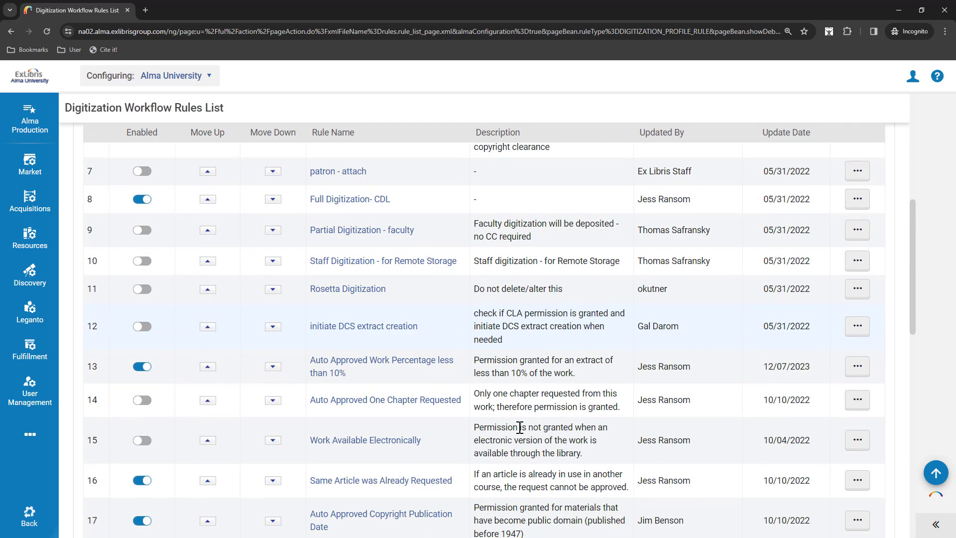